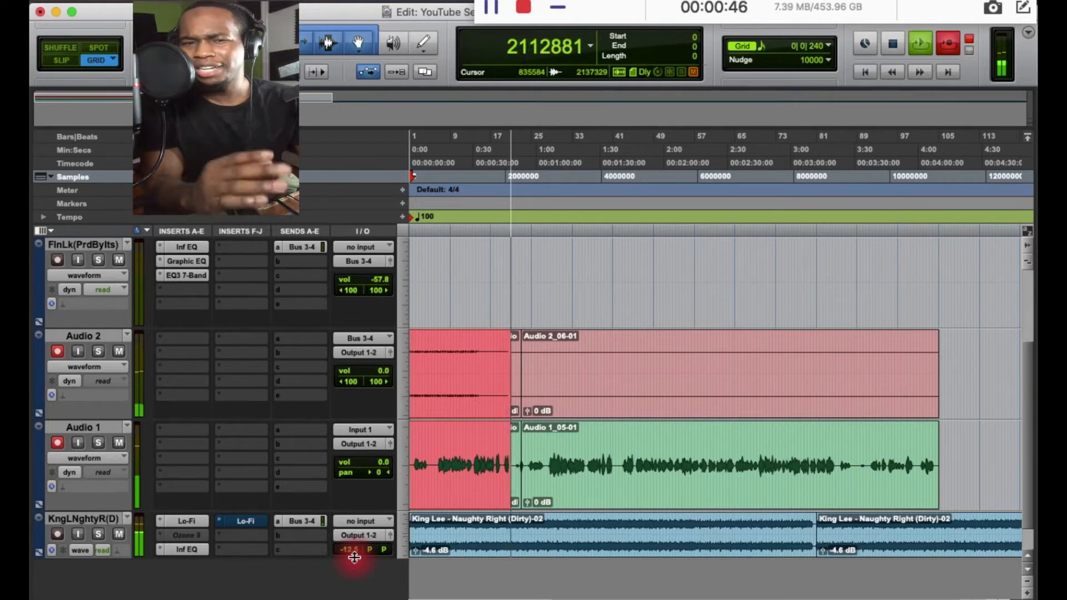
Lower the volume of the KngLNghtyR(D) track to -19.7 dB
drag(345, 550, 350, 553)
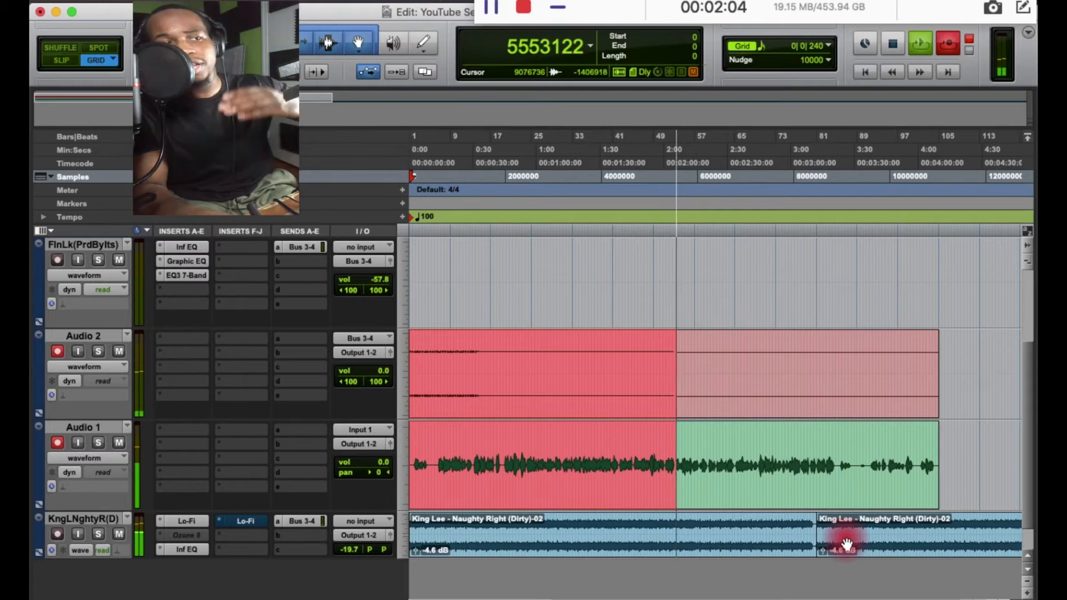
Open the Infinity EQ on the KngLNghtyR(D) track, compare snapshots A and B, and leave snapshot B active
click(191, 548)
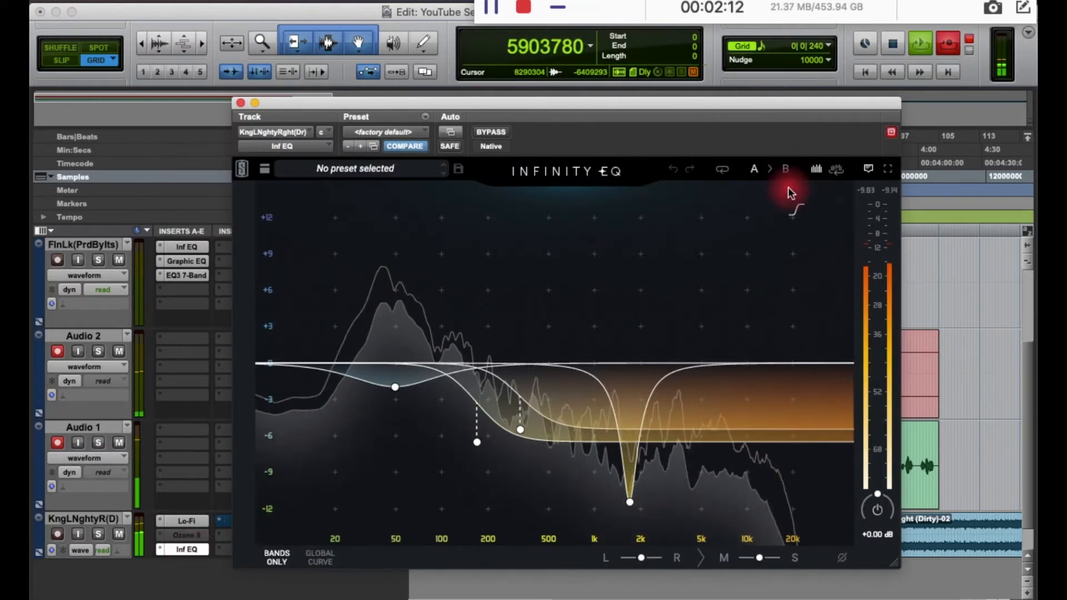
click(786, 169)
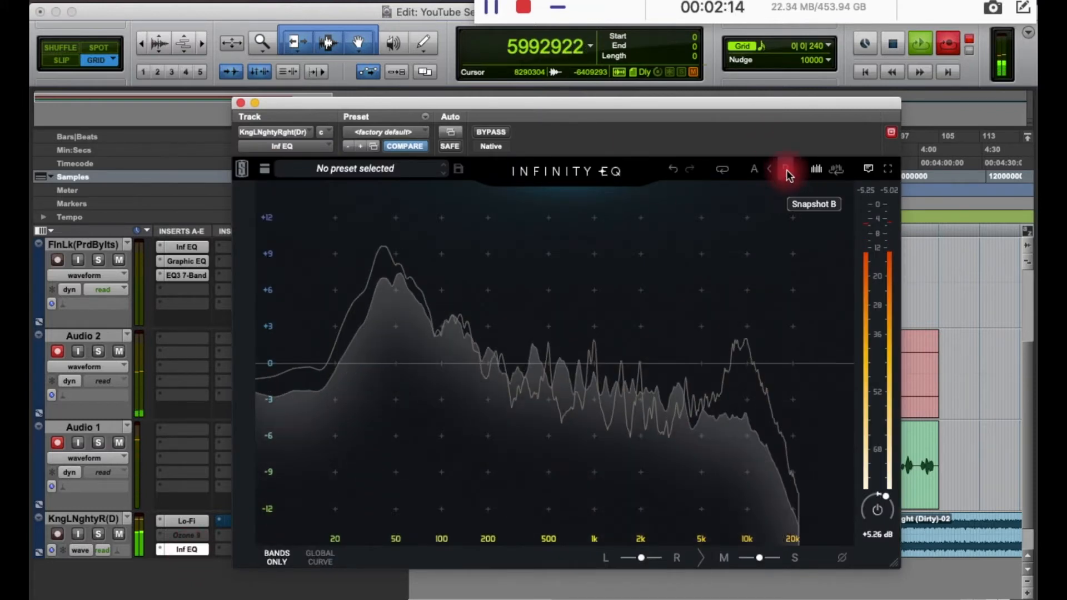
click(755, 167)
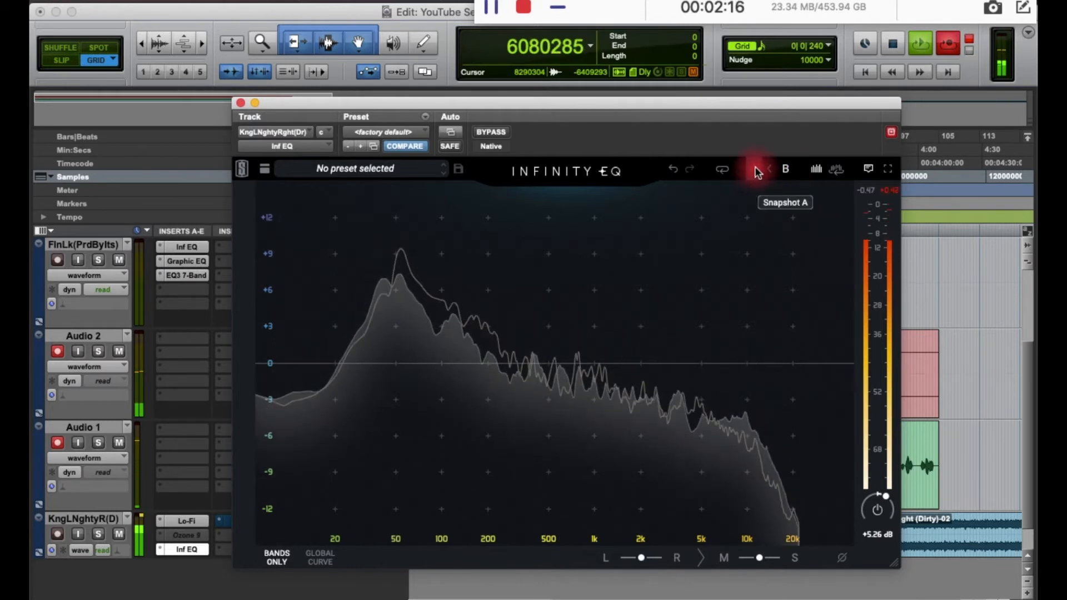
click(786, 170)
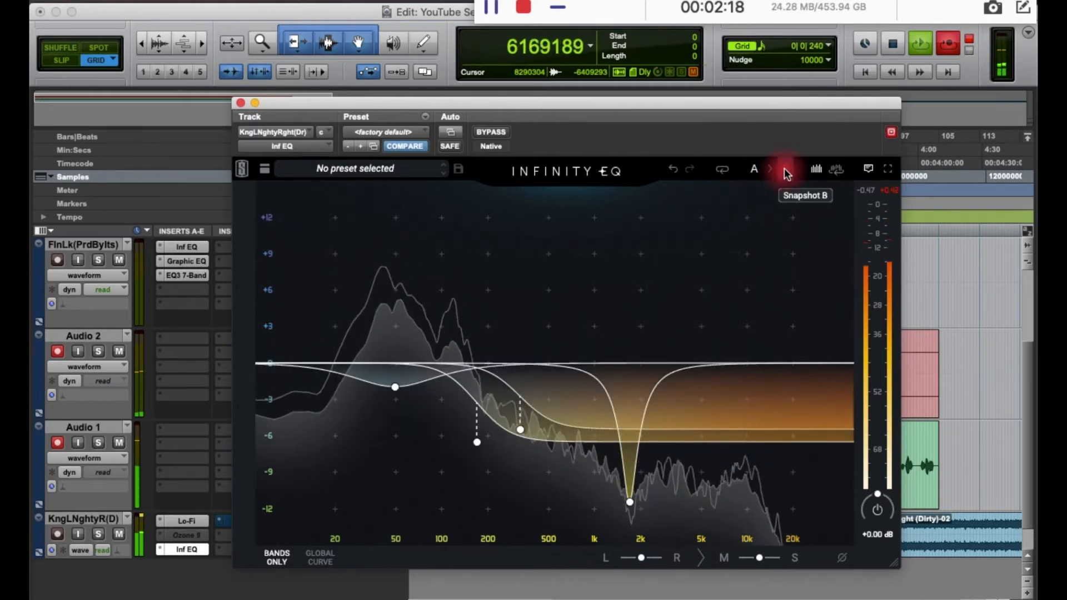
Add a high-shelf band in snapshot B, set it to about 299 Hz and -27.0 dB, and close the EQ
right_click(806, 358)
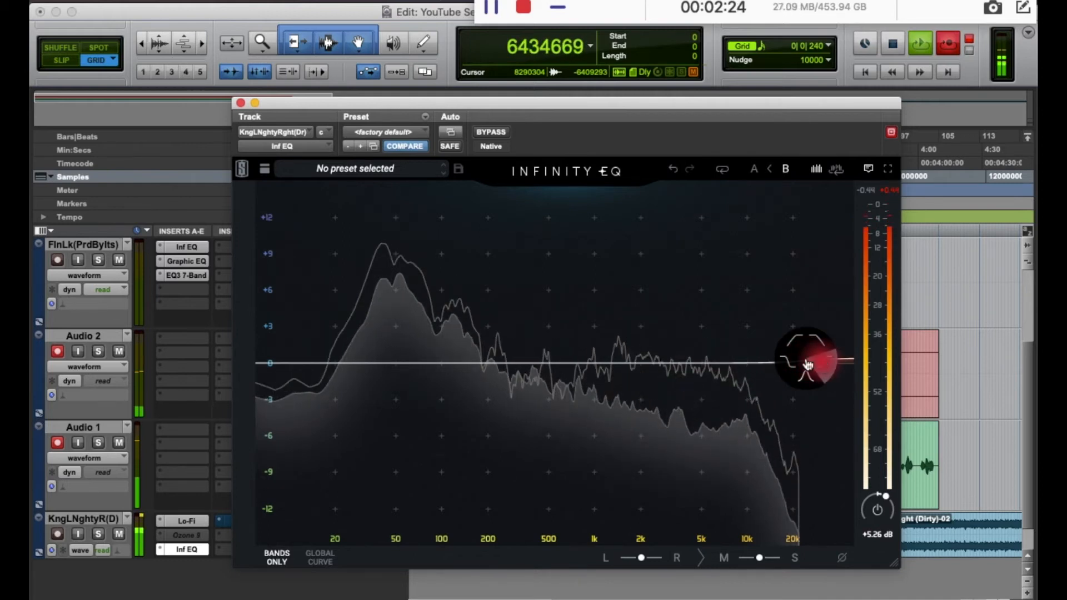
click(808, 365)
drag(808, 364, 507, 513)
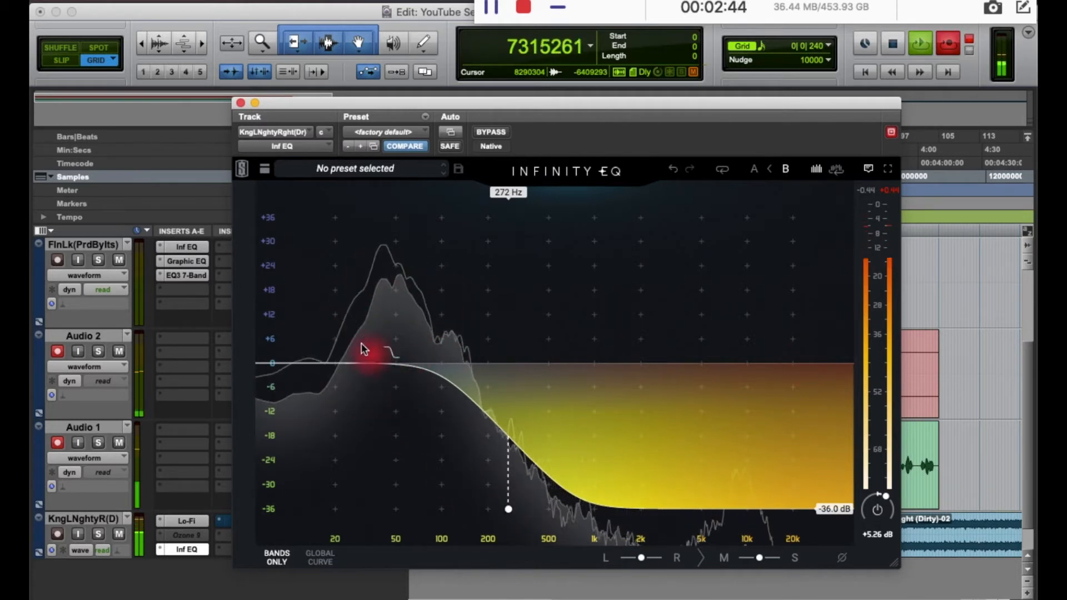
mouse_move(508, 512)
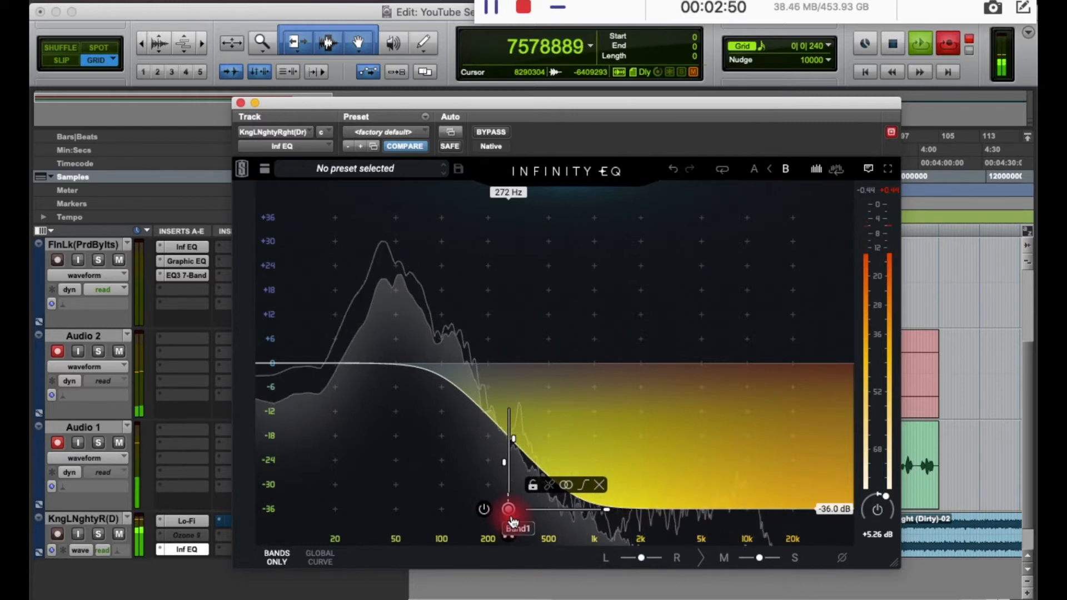
drag(511, 518, 515, 473)
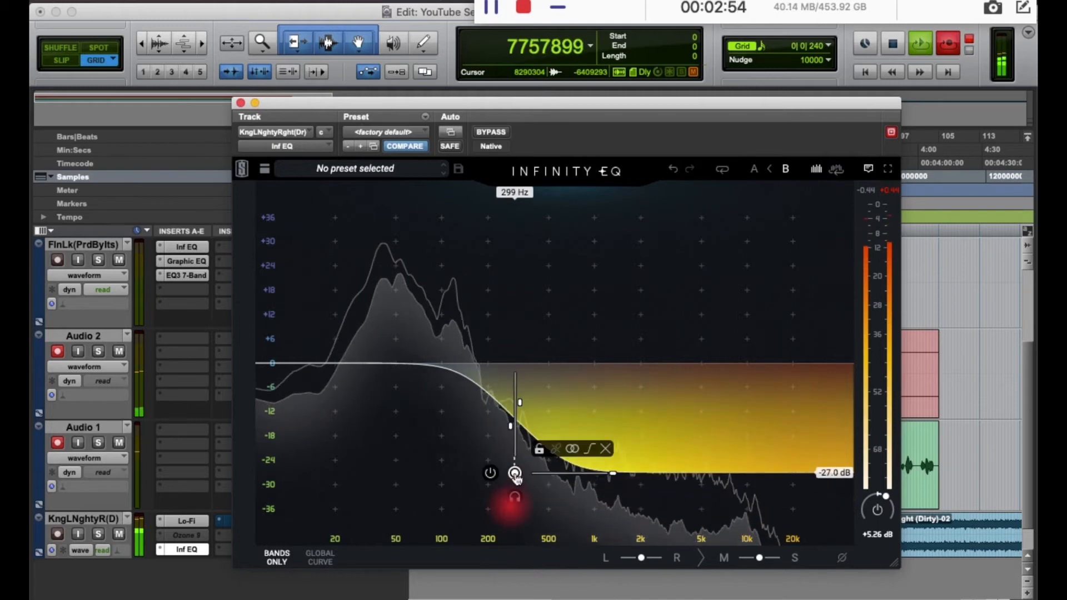
click(241, 103)
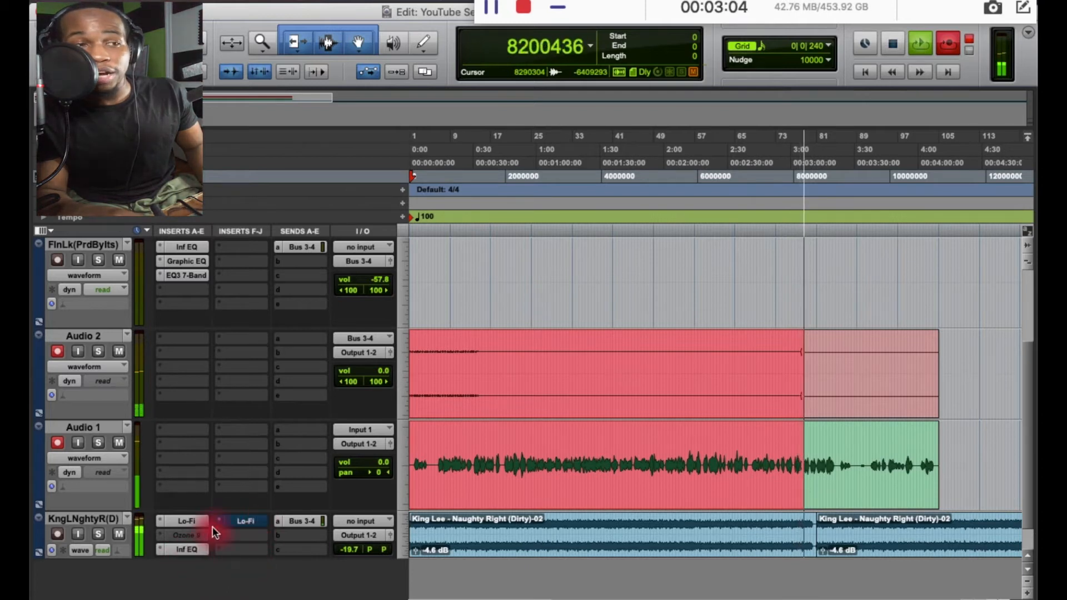
Turn off band 1 in the KngLNghtyR(D) track's Infinity EQ and close the plug-in
click(191, 551)
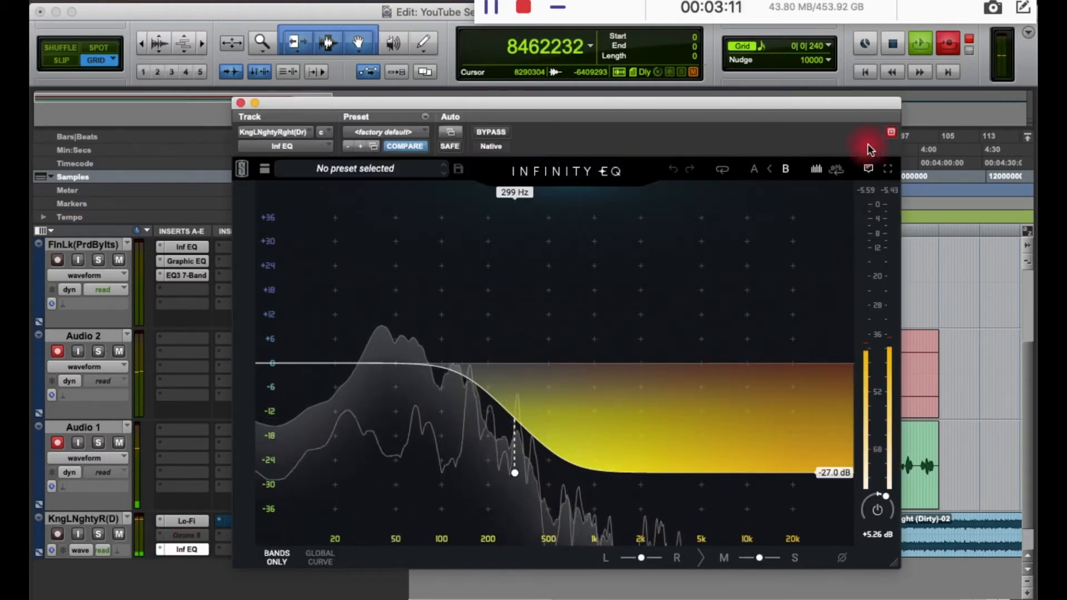
mouse_move(519, 473)
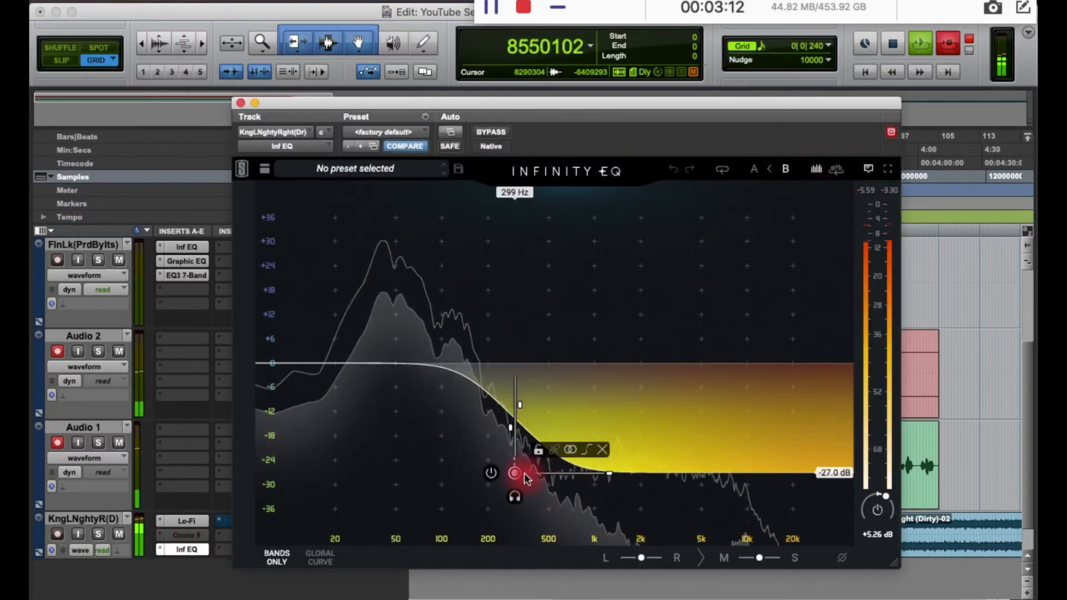
click(489, 474)
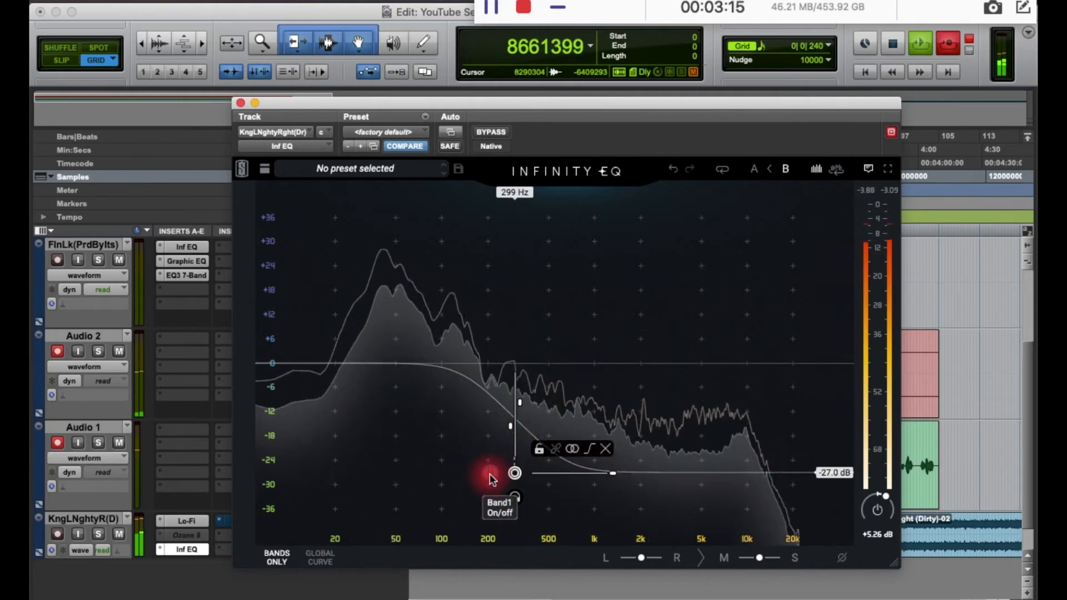
click(244, 106)
Examine the first Lo-Fi insert's settings and the track's frequency spectrum in Infinity EQ
click(192, 520)
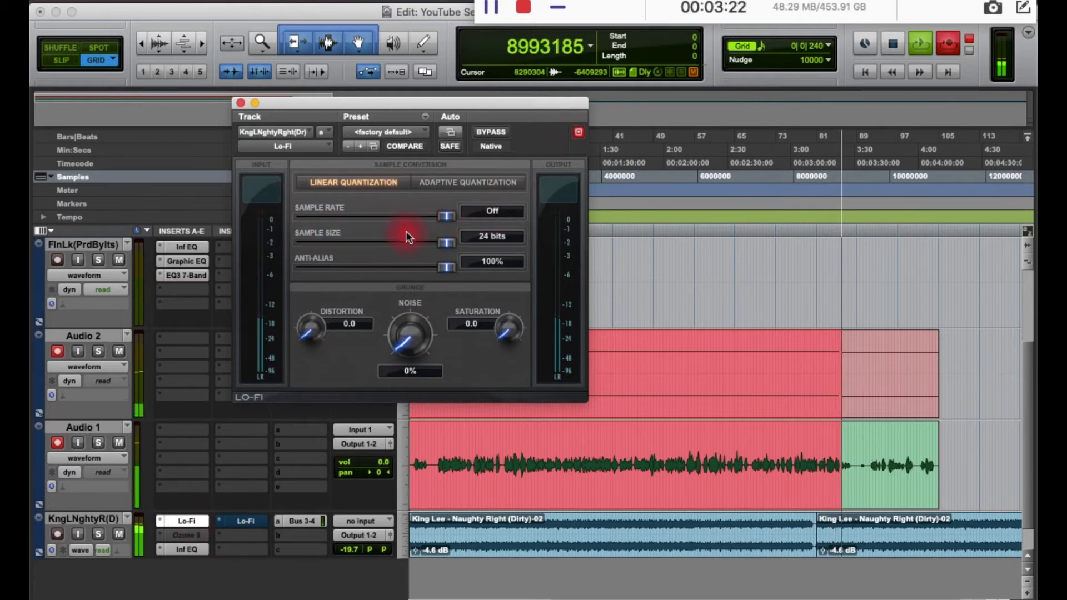
click(193, 551)
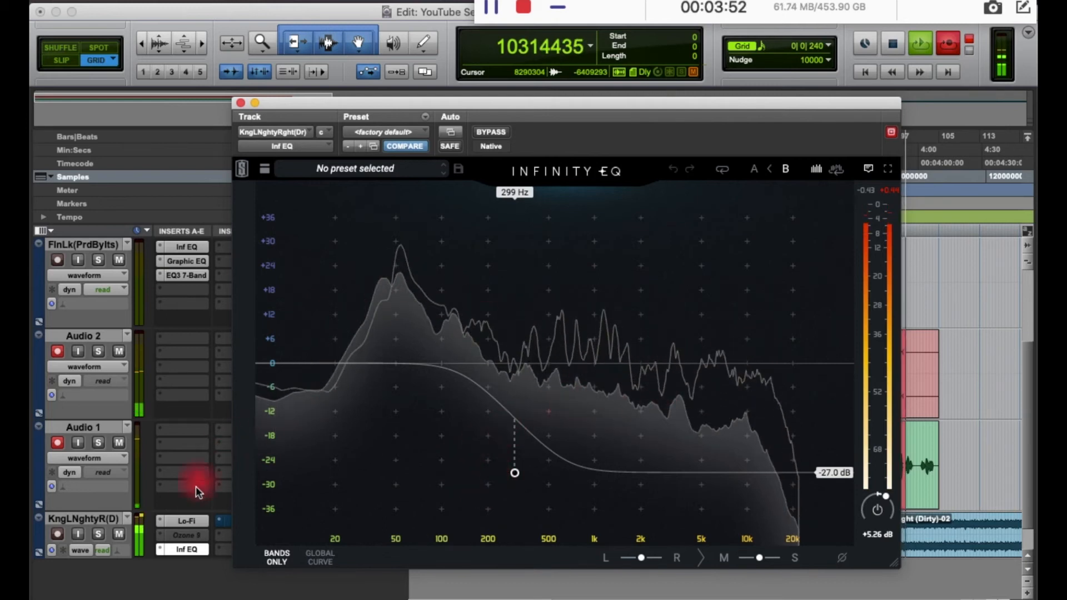
click(186, 521)
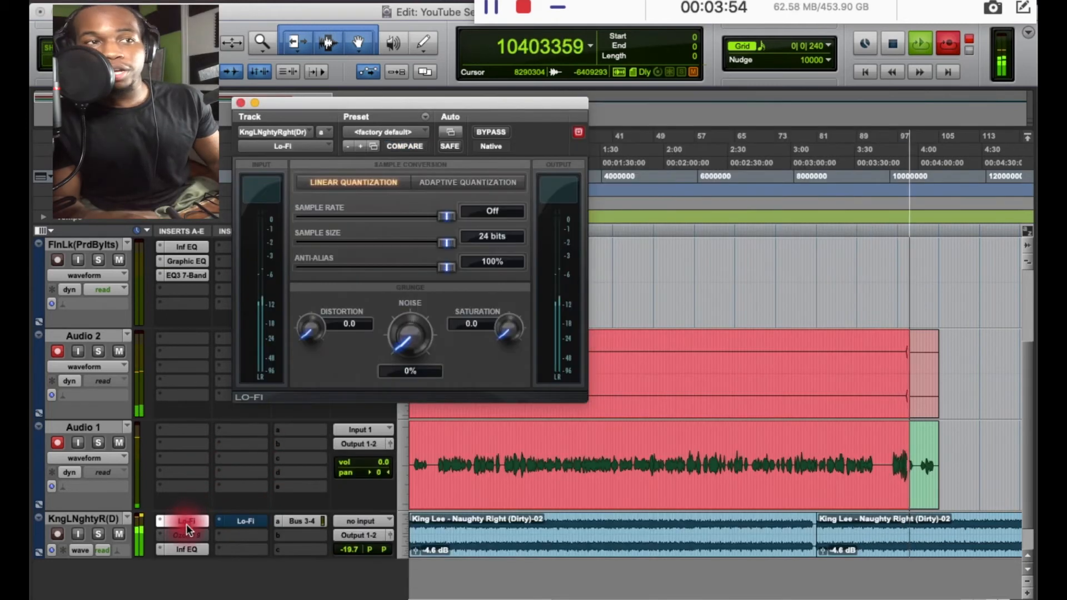
click(689, 481)
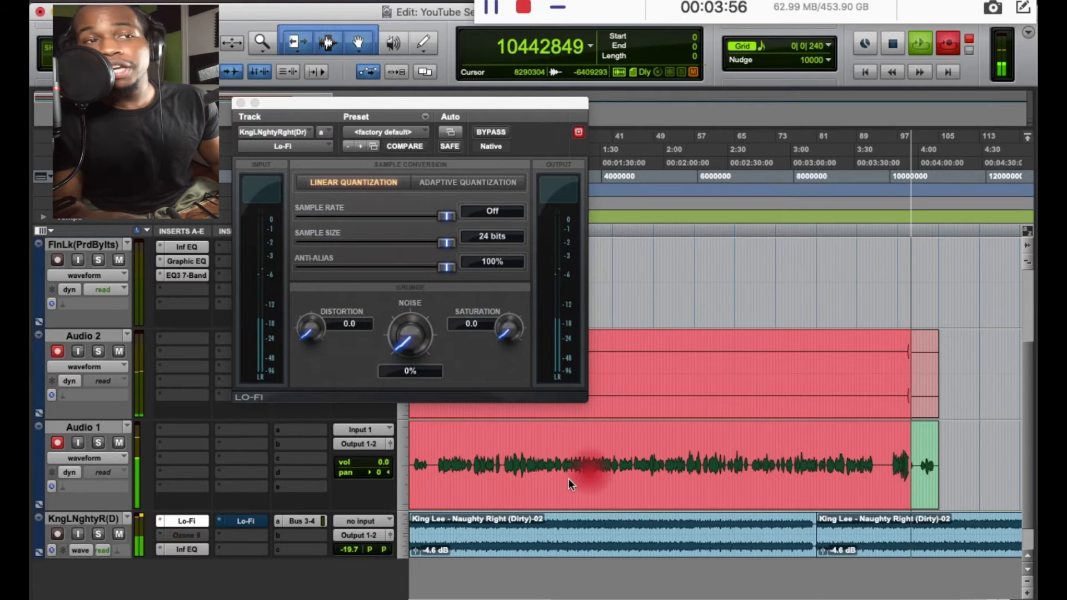
click(187, 549)
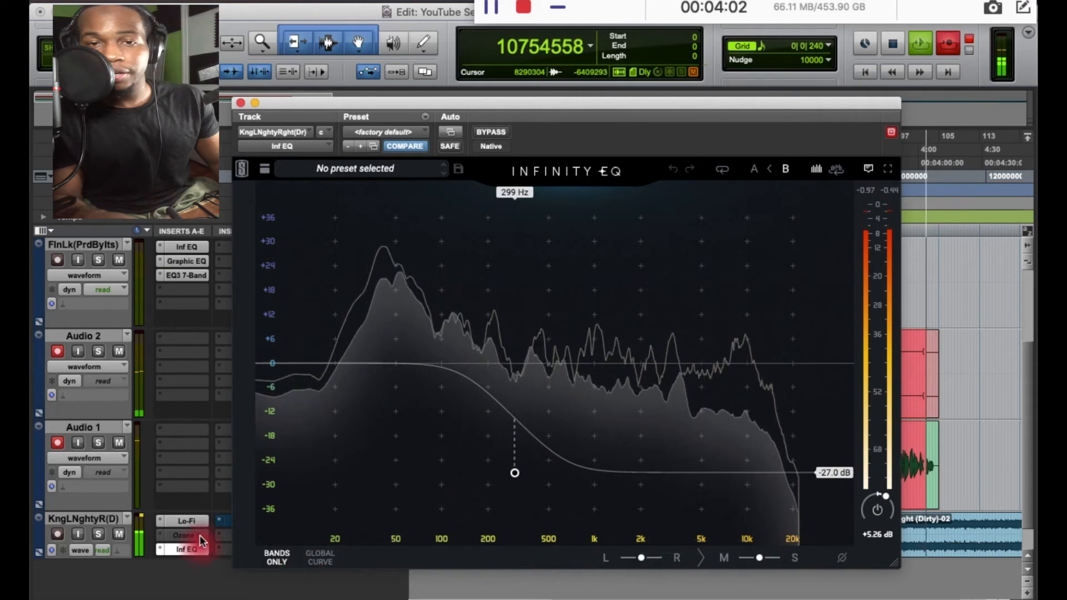
Set the first Lo-Fi insert's sample rate to about 958 Hz and check the spectrum in Infinity EQ
click(217, 504)
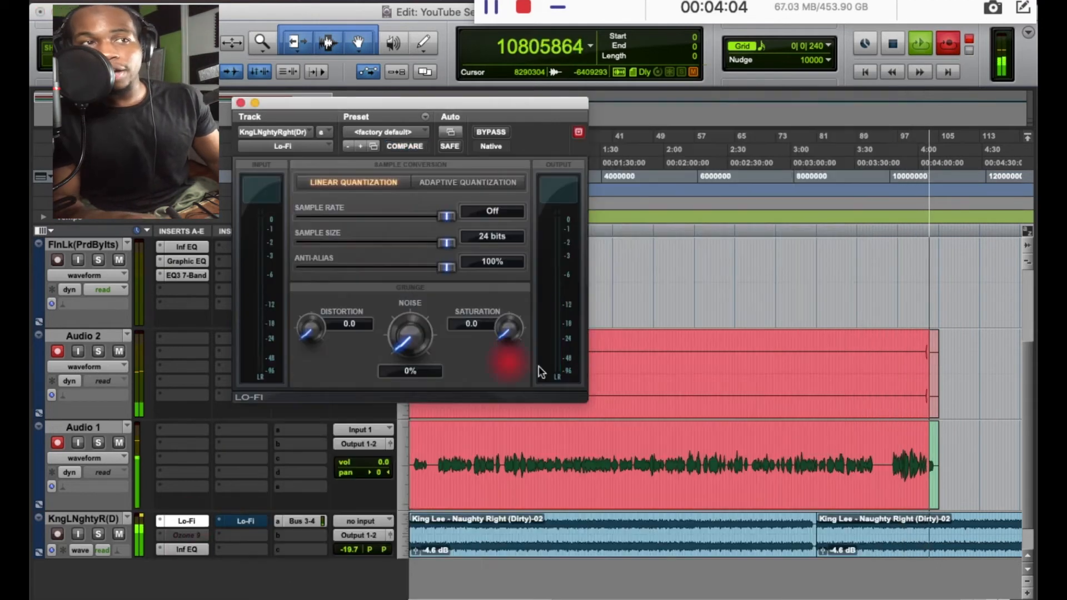
click(448, 220)
drag(449, 219, 345, 218)
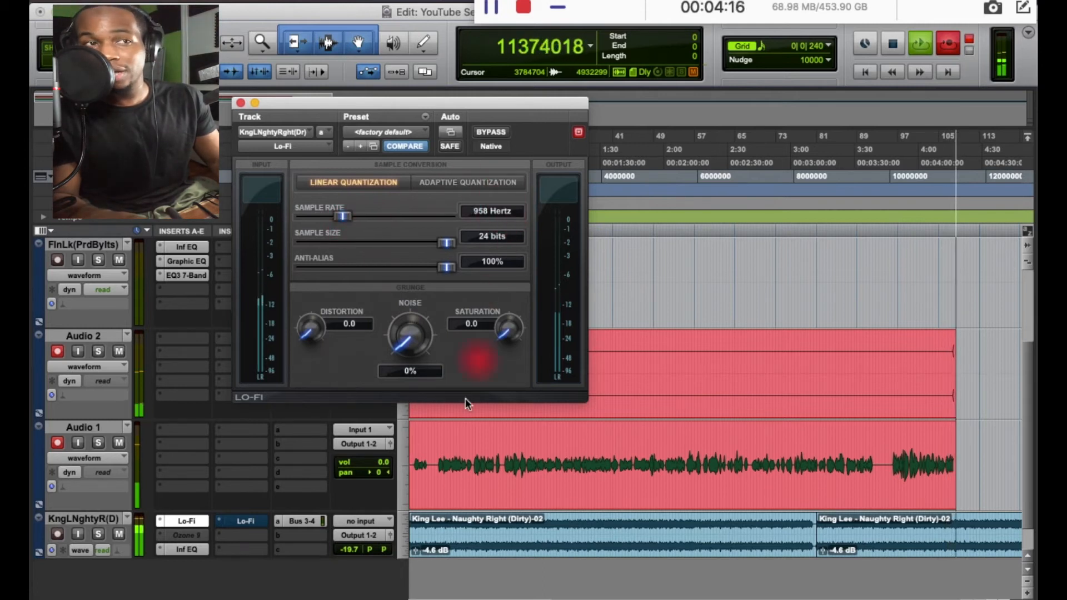
click(187, 550)
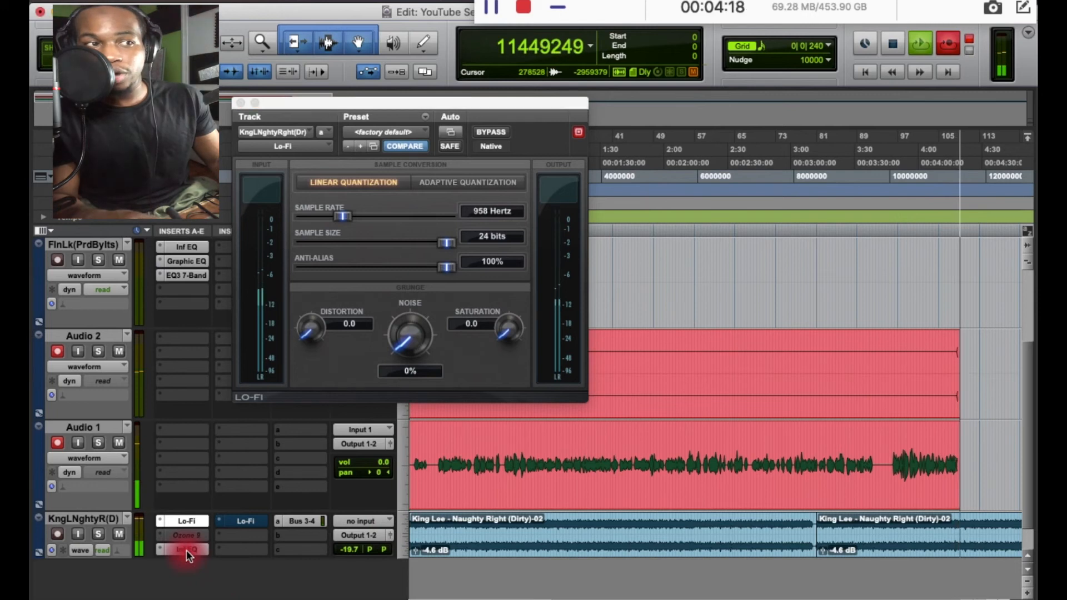
mouse_move(317, 598)
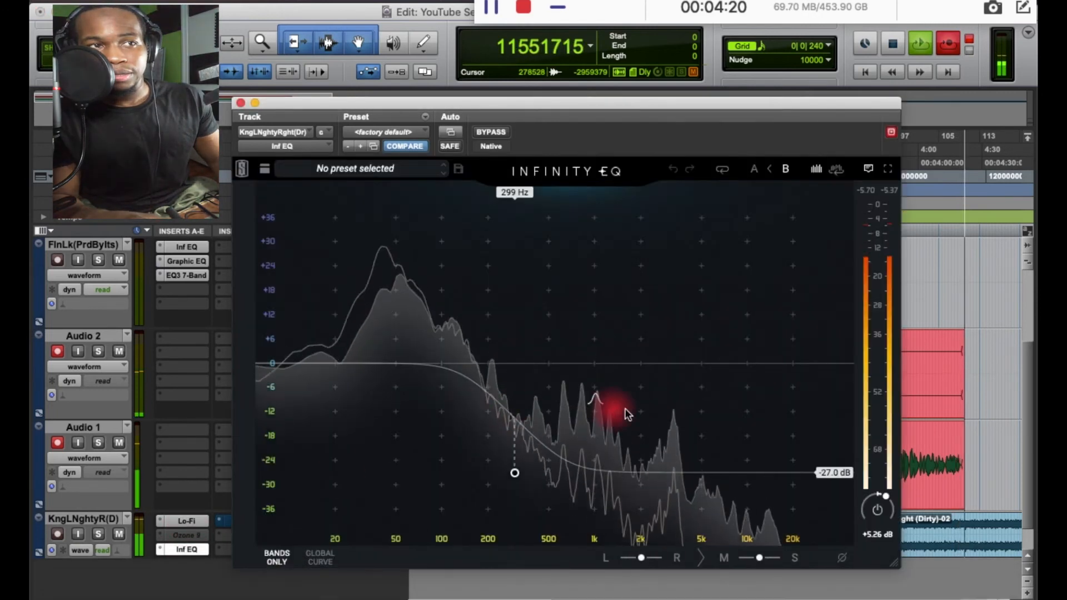
mouse_move(527, 446)
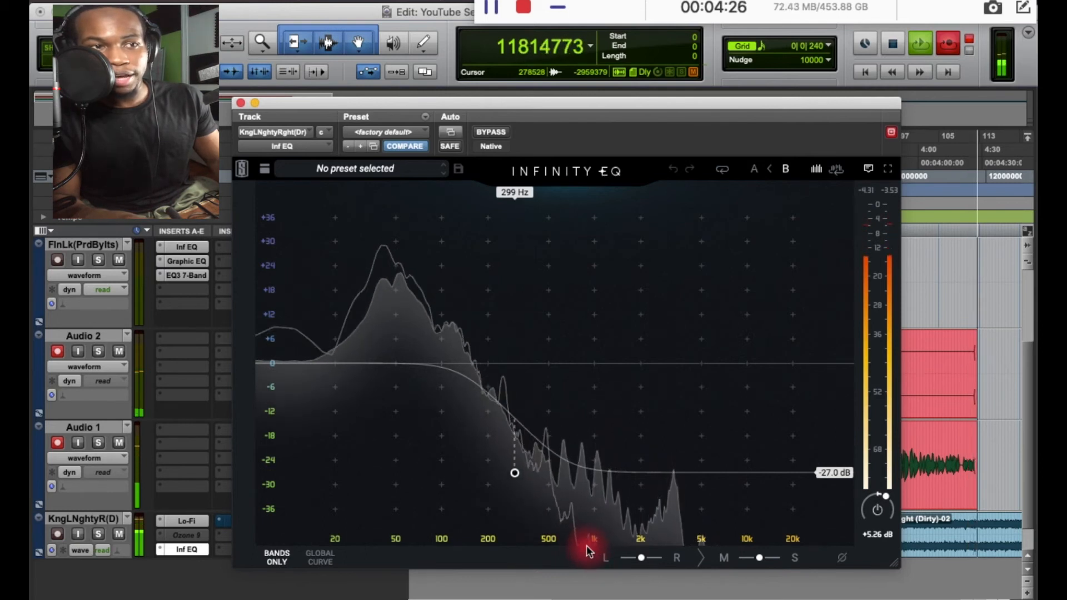
Lower the first Lo-Fi insert's sample rate to about 700 Hz and check the spectrum in Infinity EQ
click(191, 526)
ctrl+super+click(191, 523)
drag(348, 214, 294, 225)
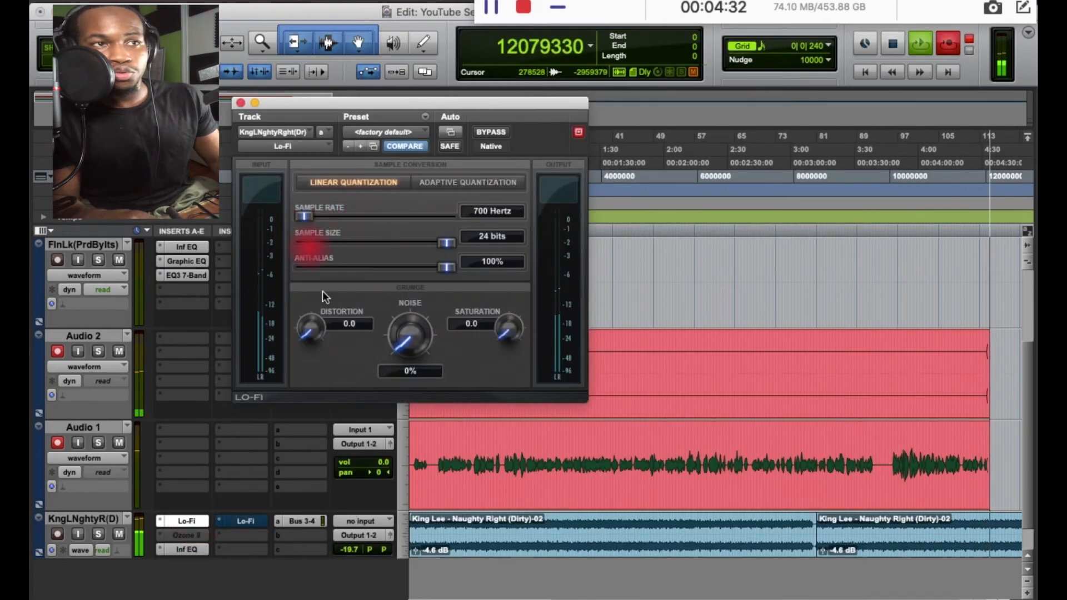
click(175, 550)
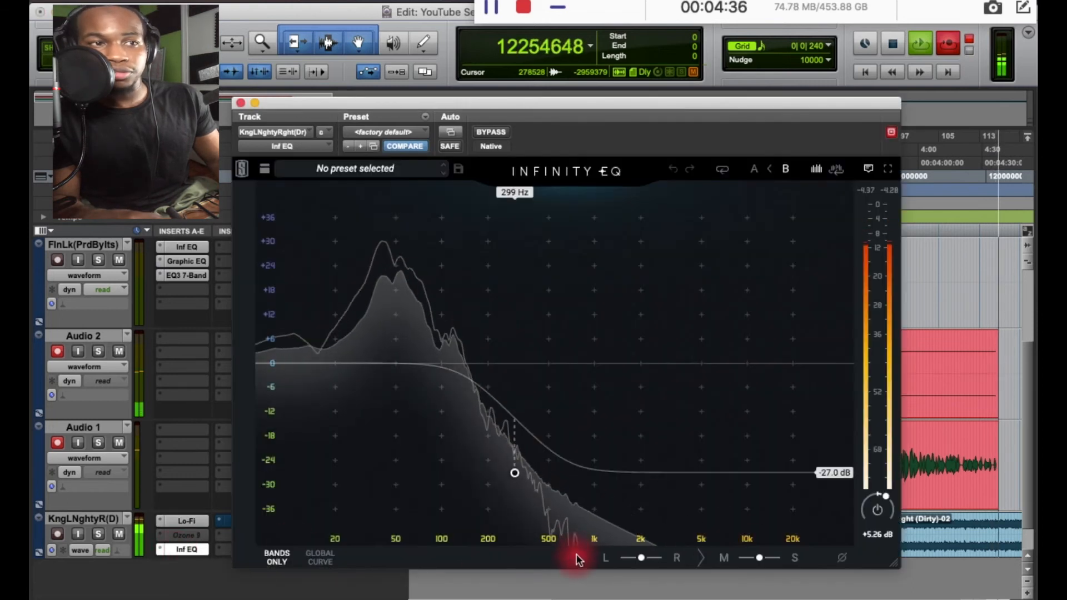
Set the first Lo-Fi insert's sample rate back to Off and check the full spectrum in Infinity EQ
click(189, 521)
drag(305, 215, 458, 216)
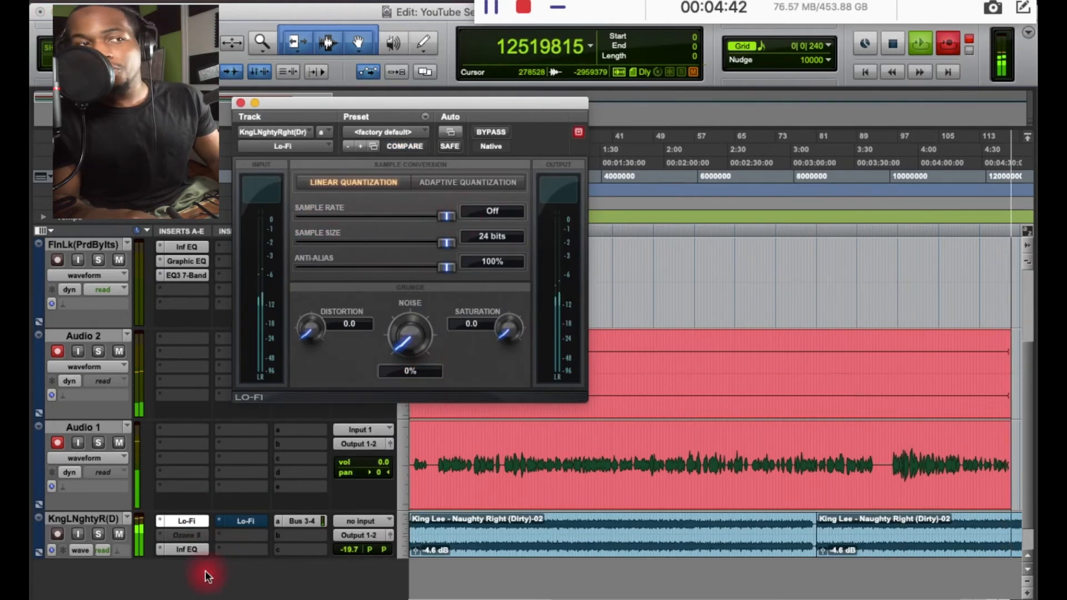
click(189, 551)
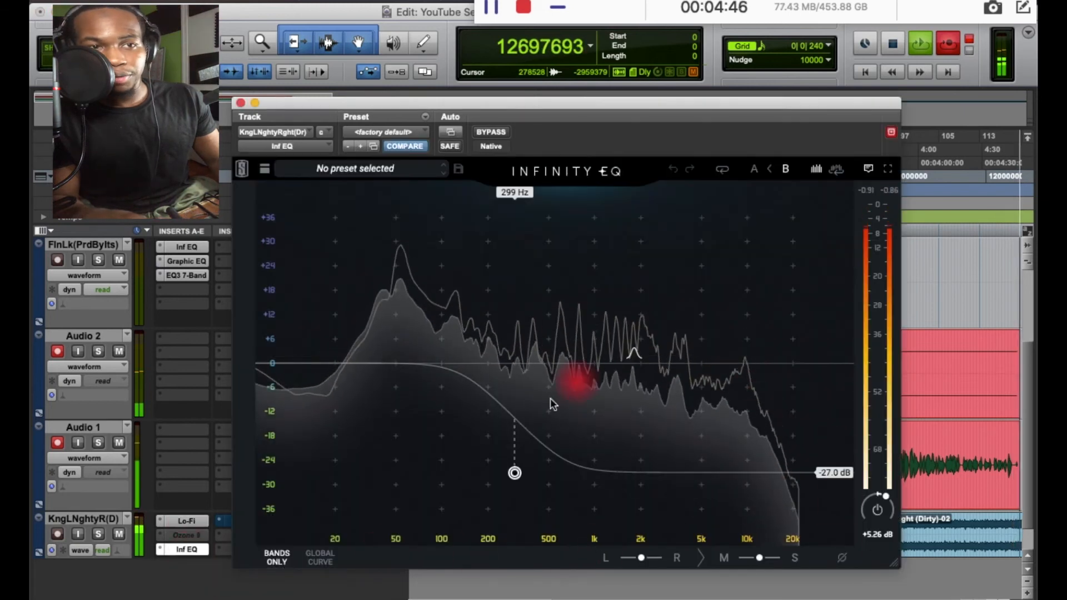
Bypass the first Lo-Fi insert on the KngLNghtyR(D) track and close the Infinity EQ window
right_click(184, 521)
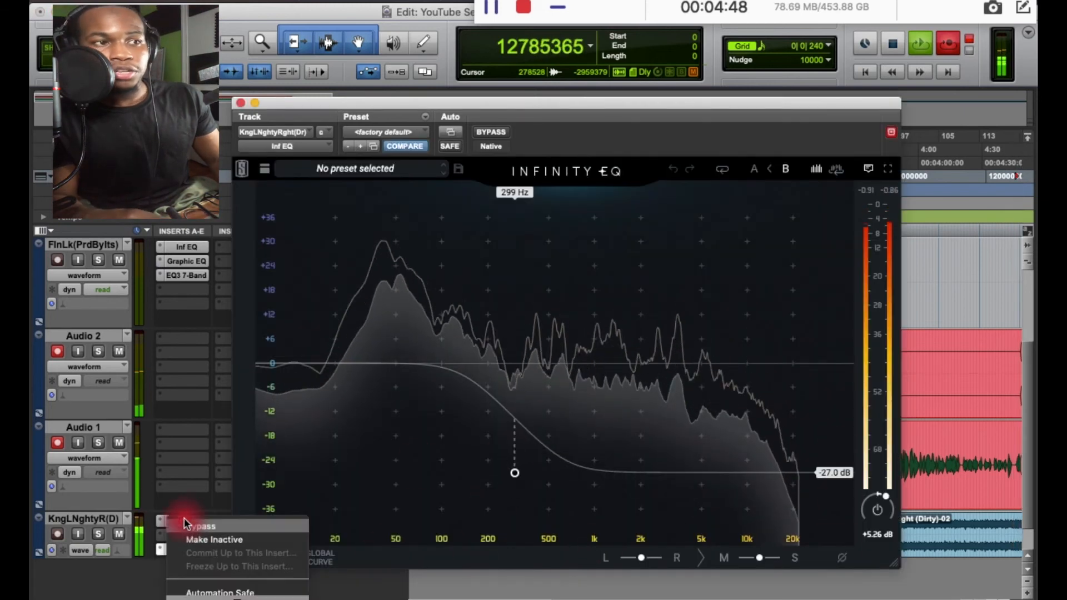
click(189, 524)
click(241, 101)
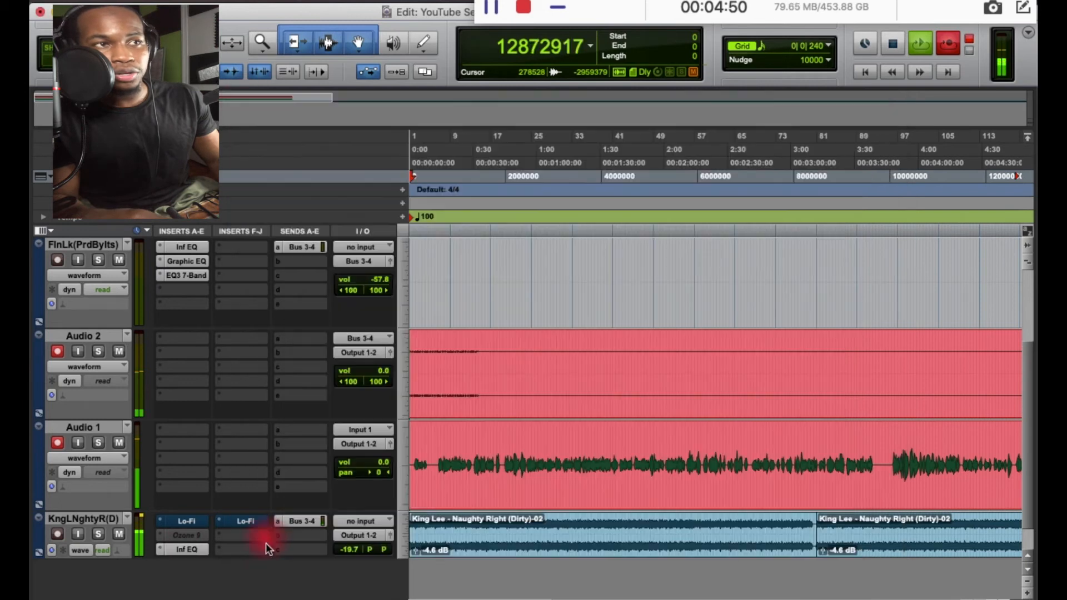
Take the second Lo-Fi insert, in slot F of the KngLNghtyR(D) track, out of bypass
right_click(249, 522)
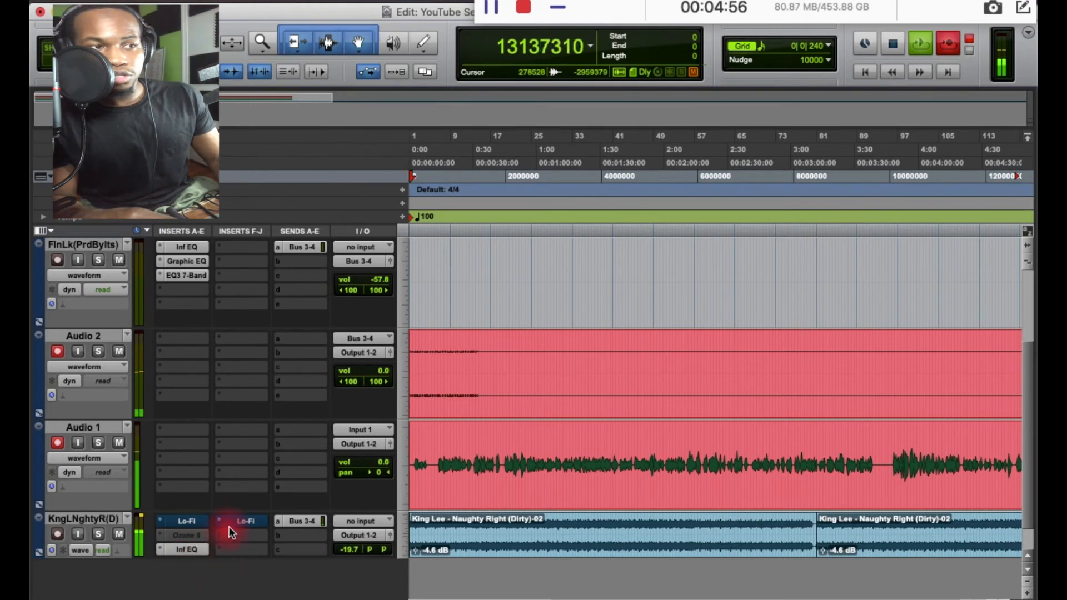
right_click(243, 518)
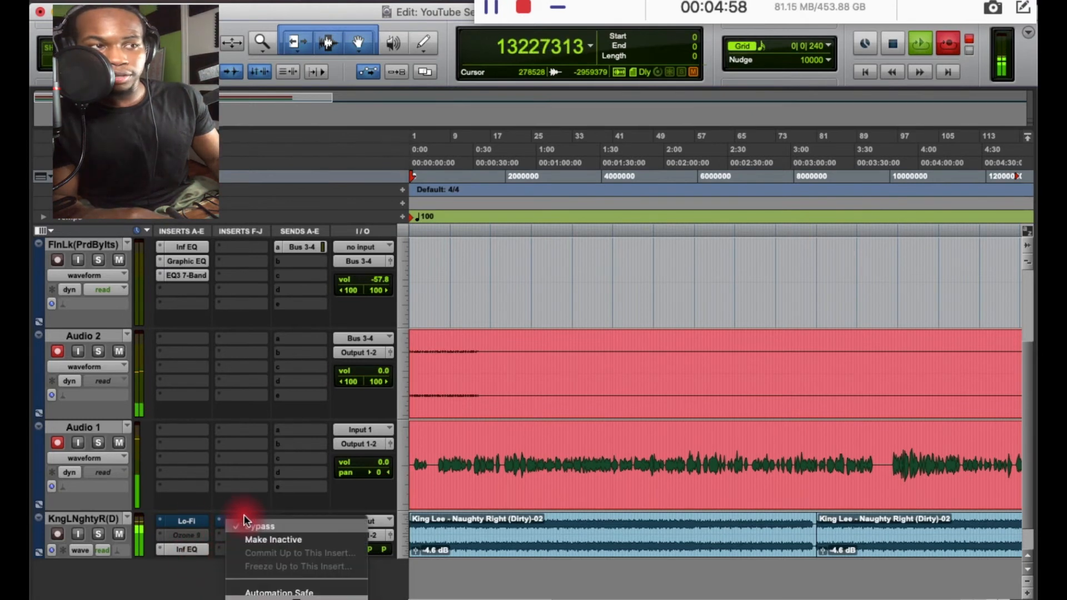
click(249, 522)
Set the second Lo-Fi insert's sample rate to about 1837 Hz and check the spectrum in Infinity EQ
click(248, 521)
drag(446, 216, 393, 232)
click(244, 520)
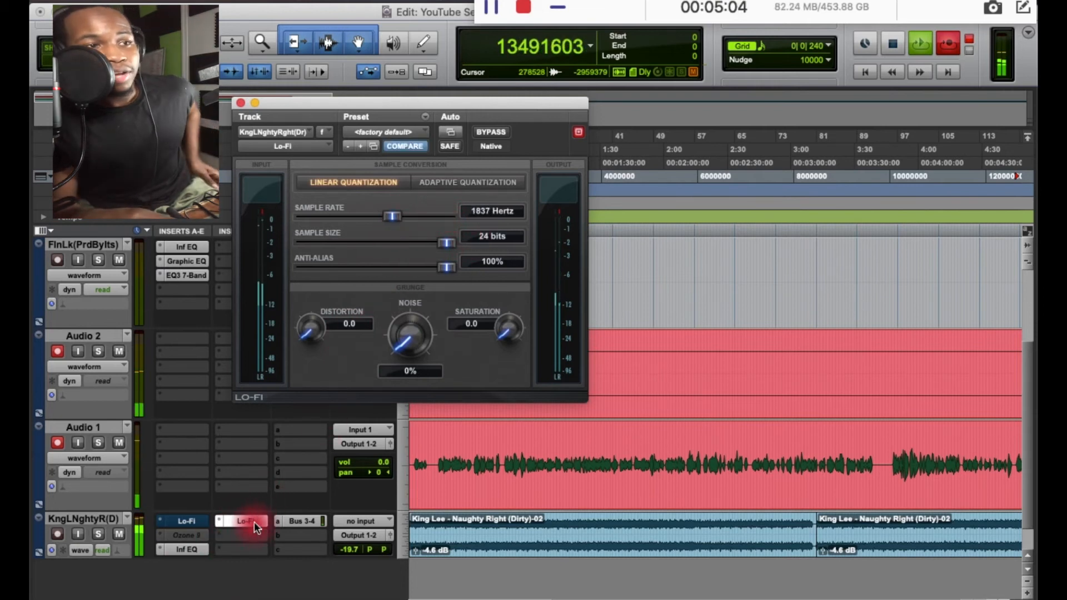
click(201, 551)
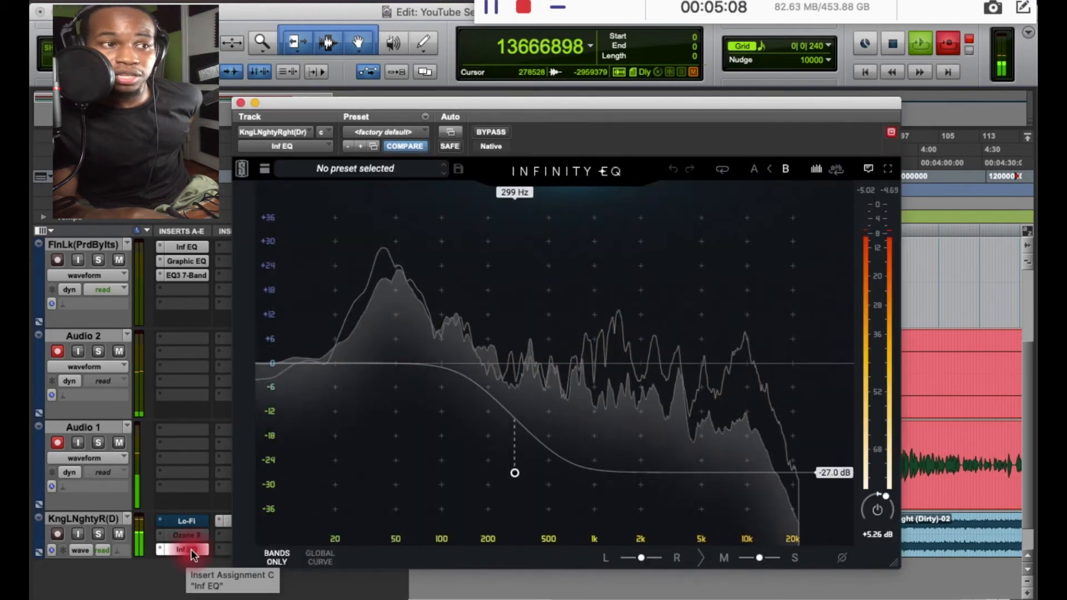
Lower the second Lo-Fi insert's sample rate to about 1130 Hz, check the spectrum in Infinity EQ and close its window
click(221, 522)
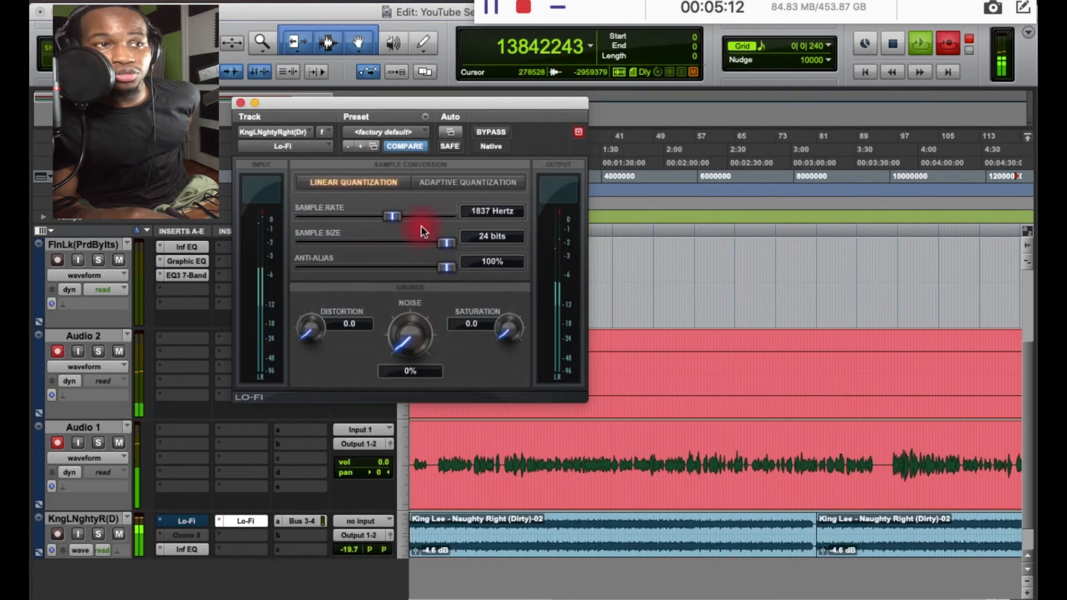
drag(422, 225, 326, 221)
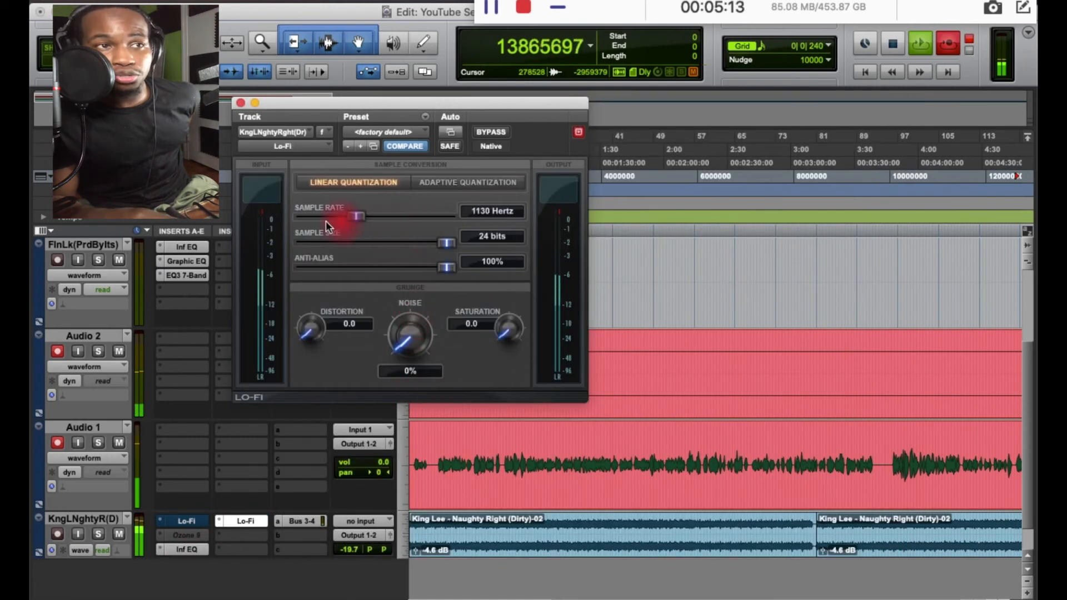
click(184, 550)
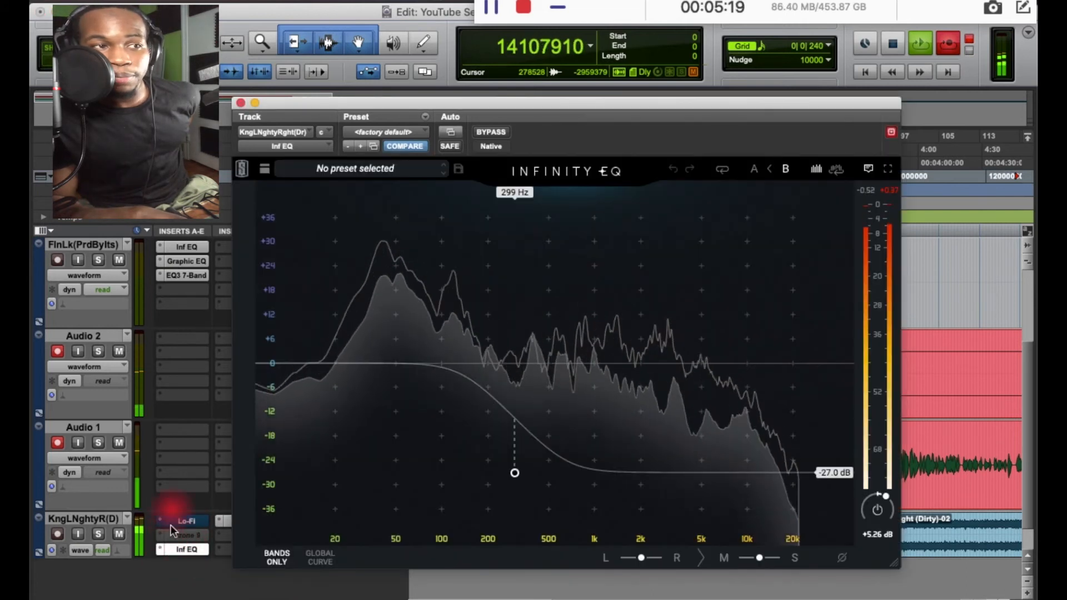
click(185, 550)
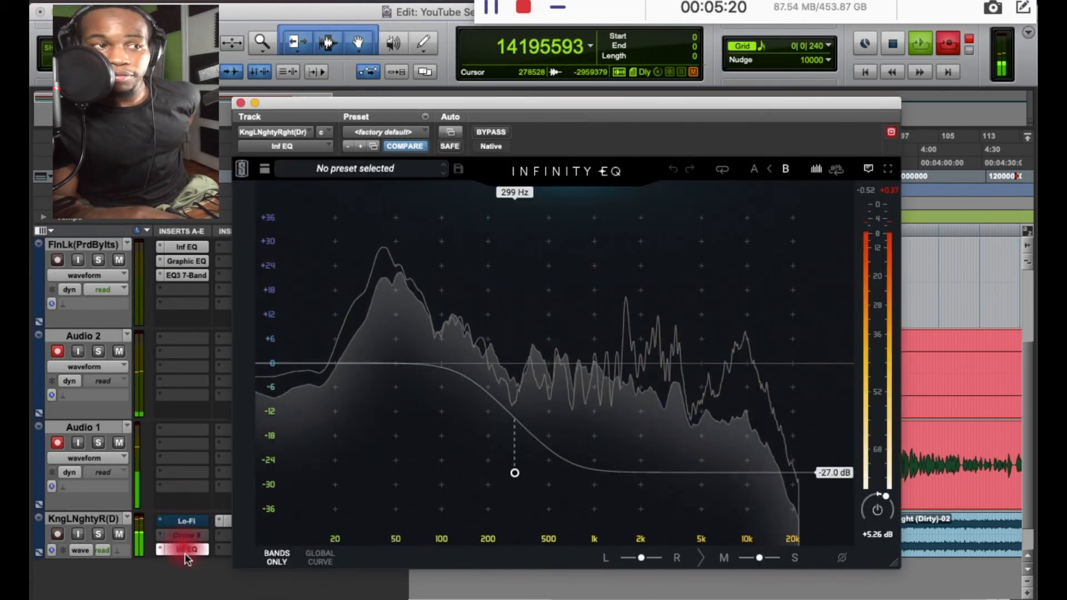
click(374, 520)
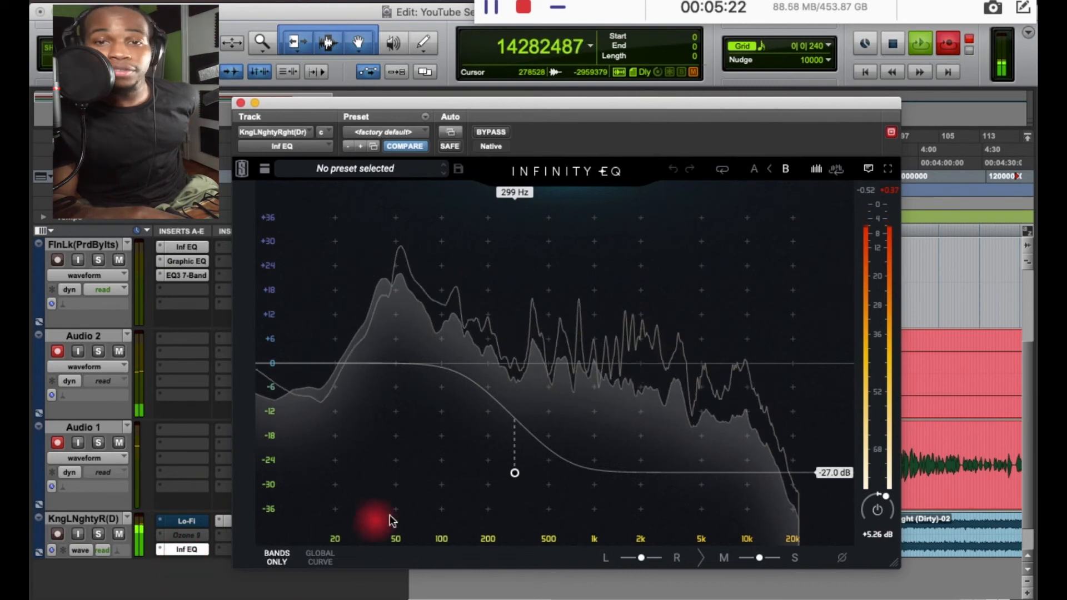
click(240, 103)
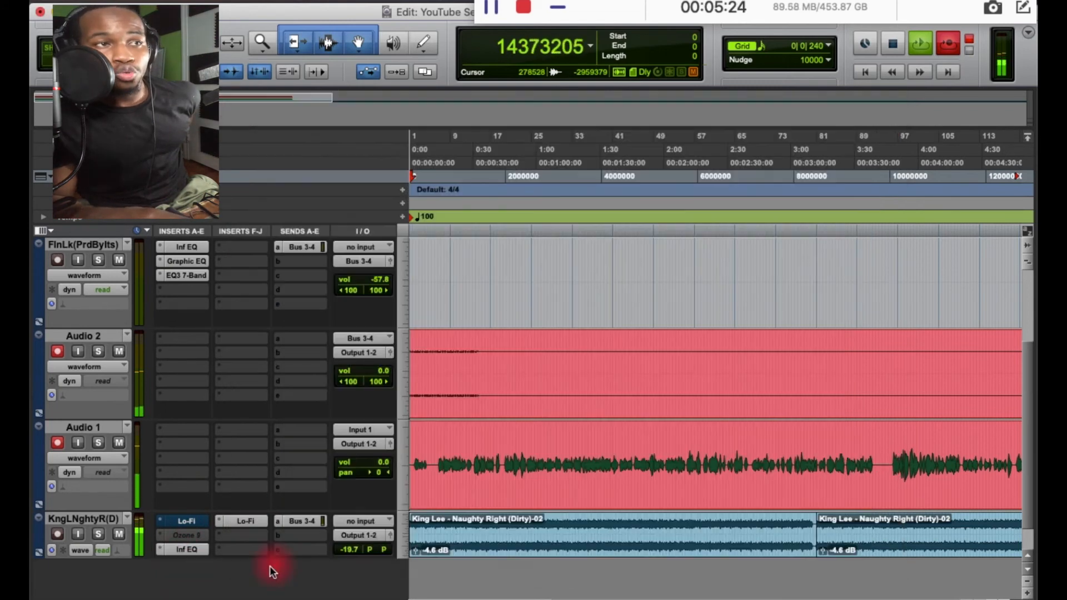
Bypass the second Lo-Fi insert on the KngLNghtyR(D) track, then take the first Lo-Fi insert out of bypass and open it
right_click(241, 520)
click(239, 523)
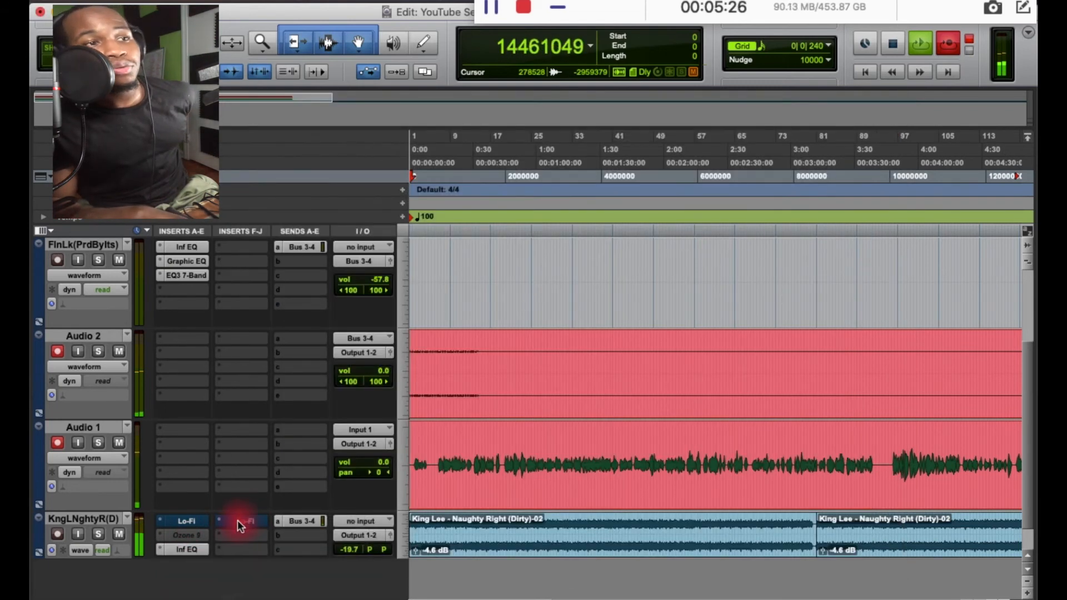
right_click(189, 517)
click(195, 522)
click(192, 522)
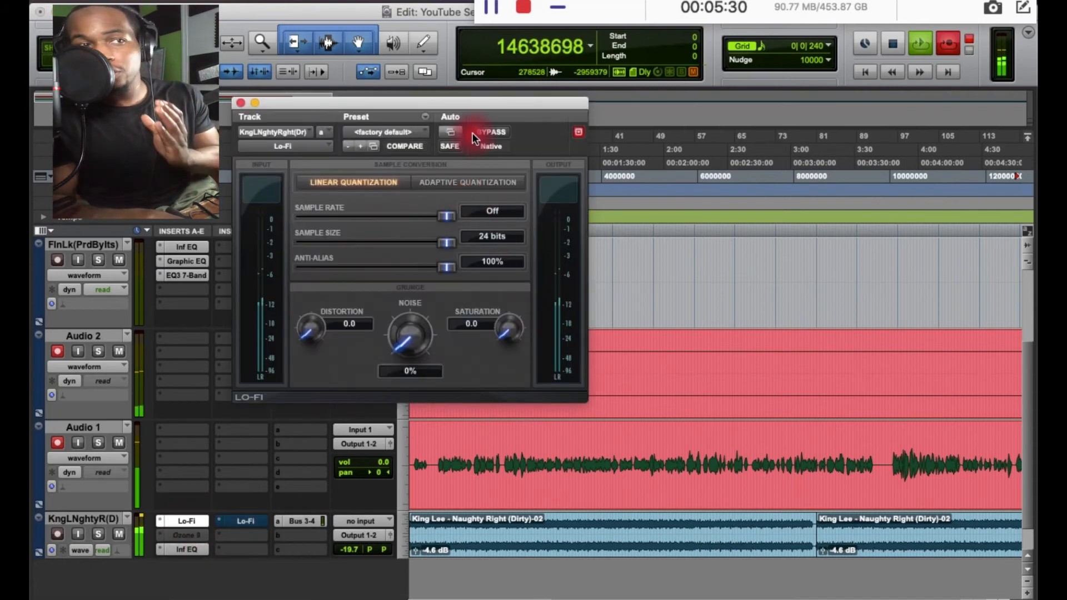
Open Infinity EQ on the KngLNghtyR(D) track and switch it from the B settings to the A settings
click(184, 552)
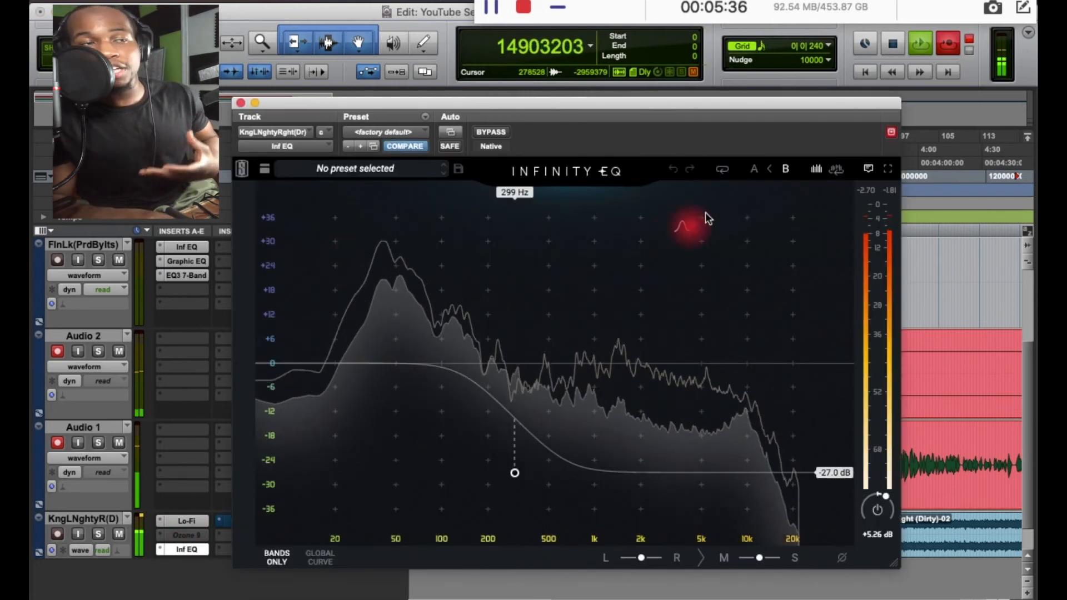
click(754, 169)
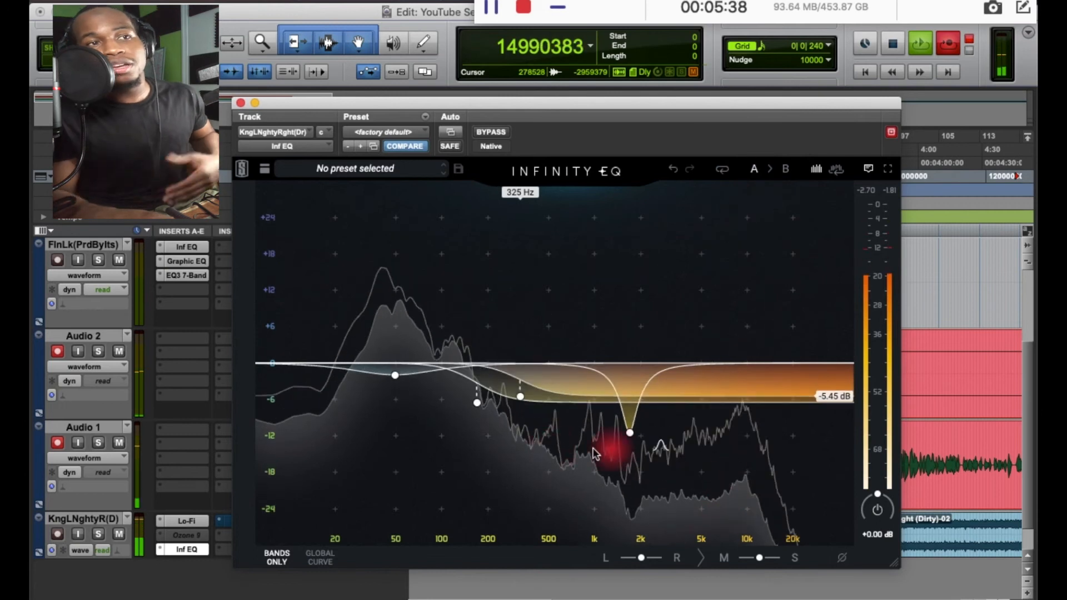